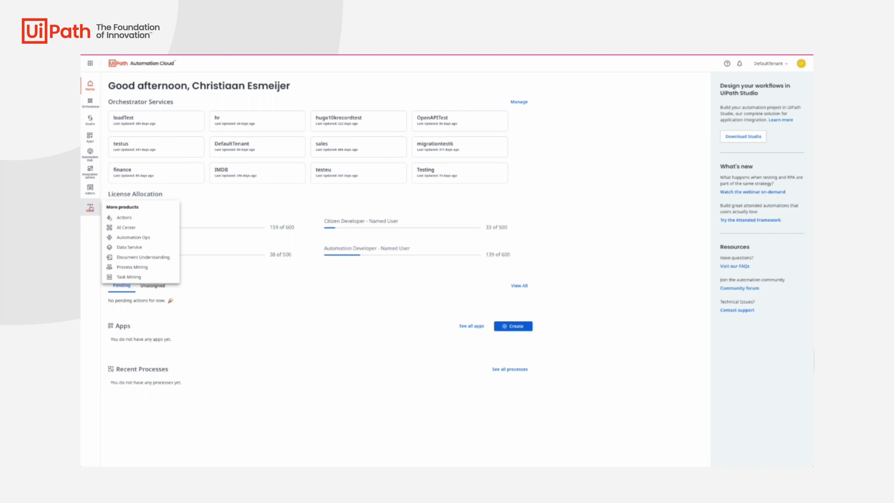
- Open the published Purchase-to-Pay app in Process Mining and show its End to end process dashboard
{"action": "left_click", "coordinate": [128, 267]}
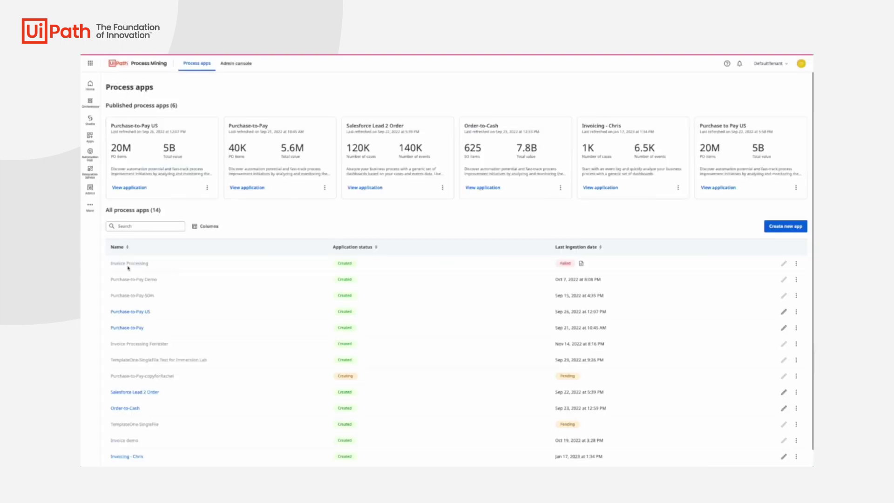
{"action": "left_click", "coordinate": [243, 189]}
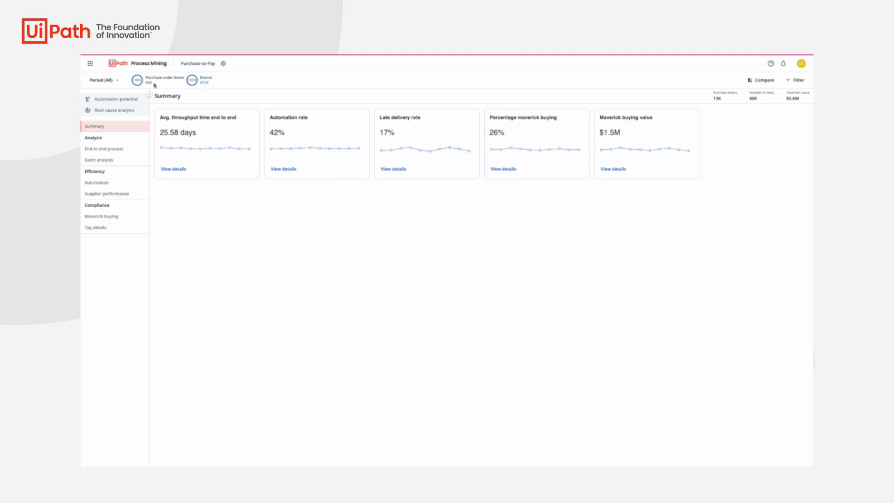
{"action": "left_click", "coordinate": [106, 150]}
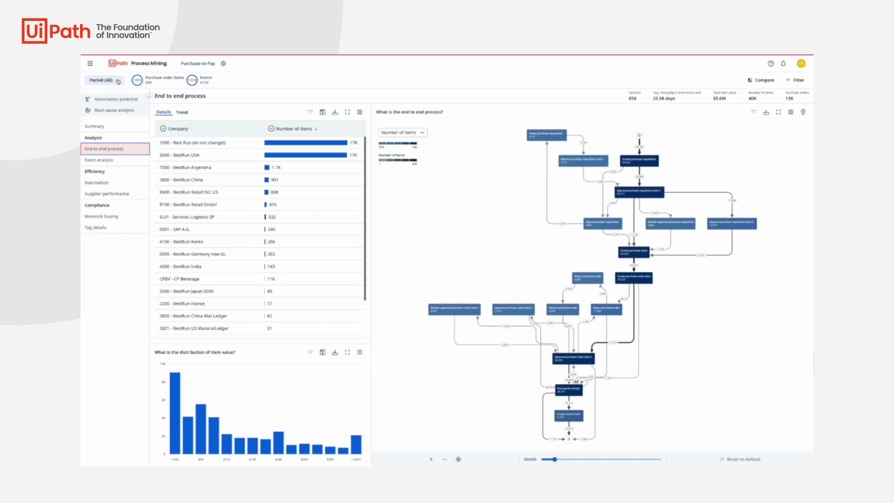
- Limit the dashboard period to a quarter, choosing Q2 2020 as the range
{"action": "left_click", "coordinate": [118, 81]}
{"action": "left_click", "coordinate": [133, 115]}
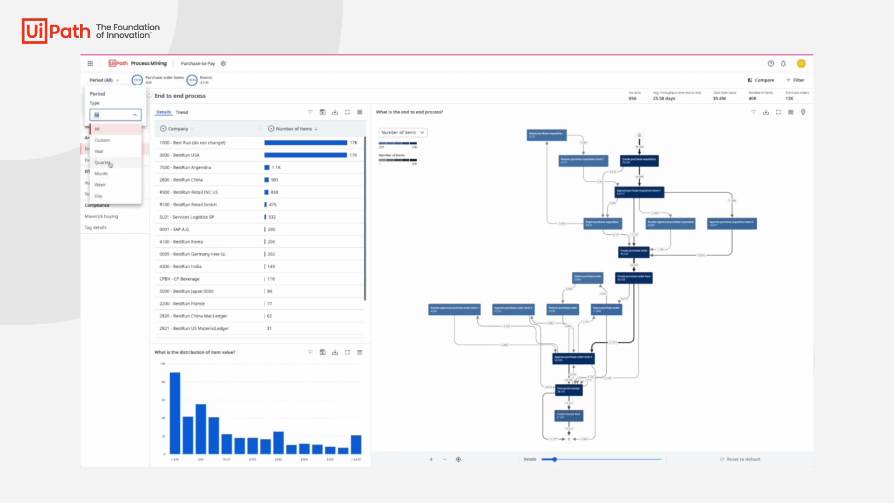
{"action": "left_click", "coordinate": [116, 163]}
{"action": "left_click", "coordinate": [116, 140]}
{"action": "left_click", "coordinate": [114, 191]}
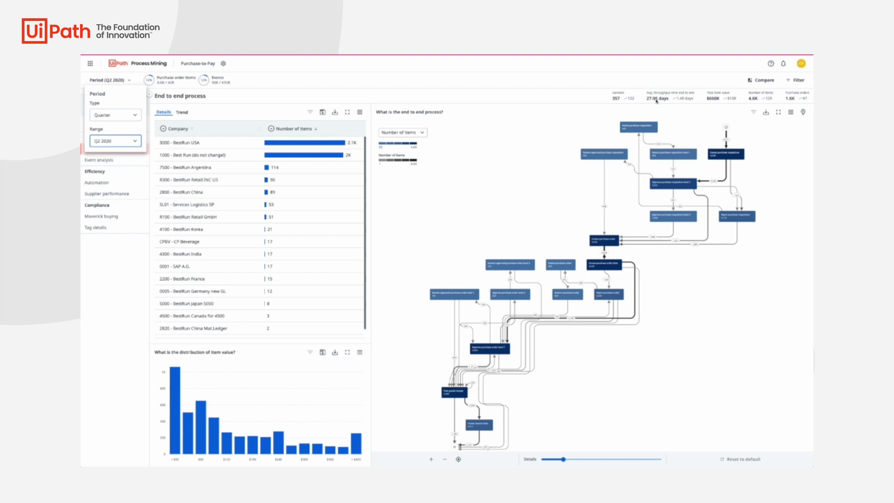
{"action": "left_click", "coordinate": [528, 136]}
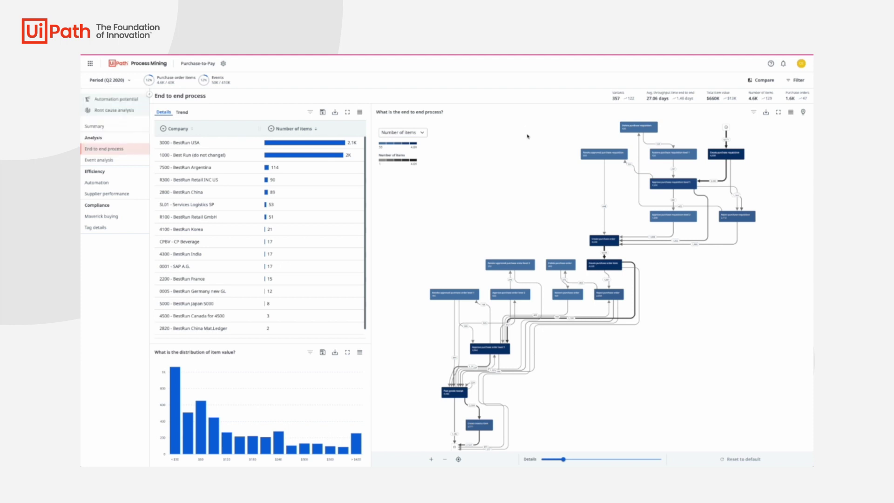
- On the Maverick buying dashboard, keep only items tagged Goods received without PO approval and Goods received before PO approval
{"action": "left_click", "coordinate": [106, 217]}
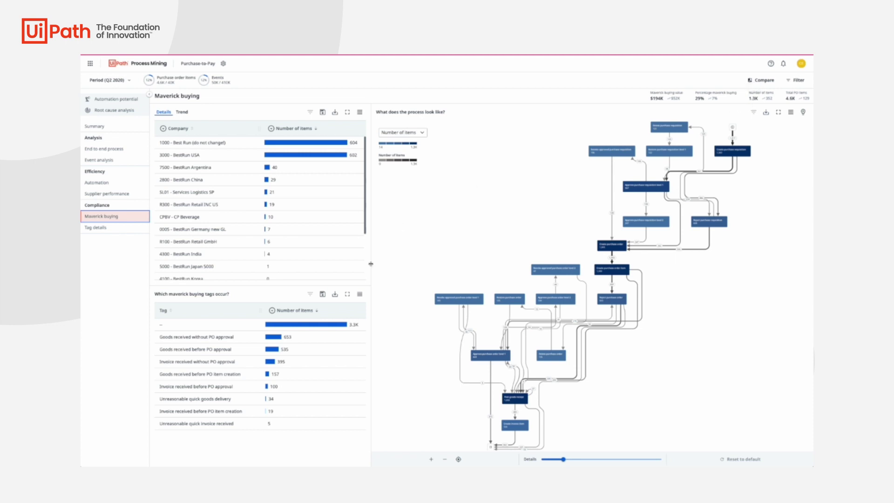
{"action": "mouse_move", "coordinate": [295, 366]}
{"action": "left_click_drag", "start_coordinate": [246, 337], "coordinate": [245, 349]}
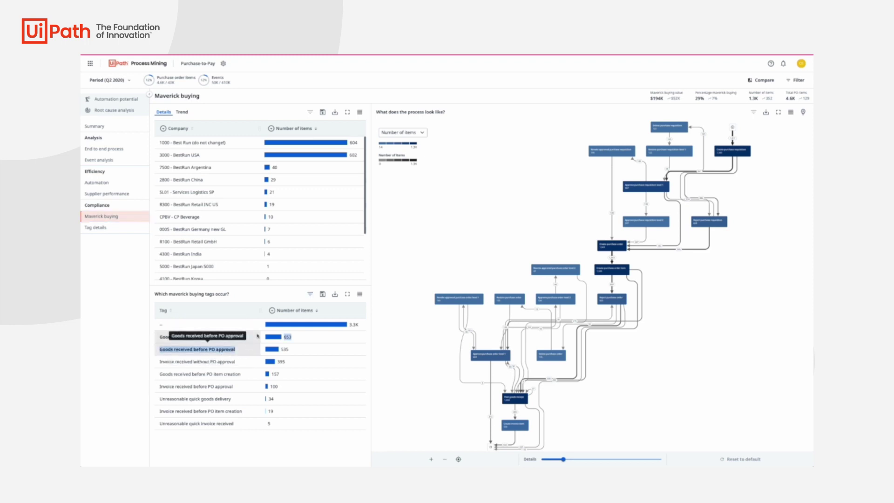
{"action": "right_click", "coordinate": [253, 337]}
{"action": "left_click", "coordinate": [262, 344]}
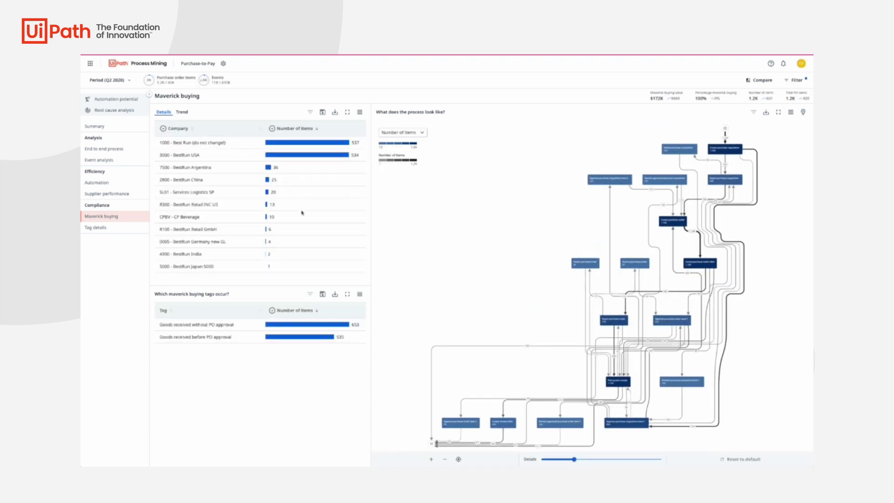
- Show the maverick buying tags by Total item value and adjust the level of detail of the process graph
{"action": "left_click", "coordinate": [273, 311]}
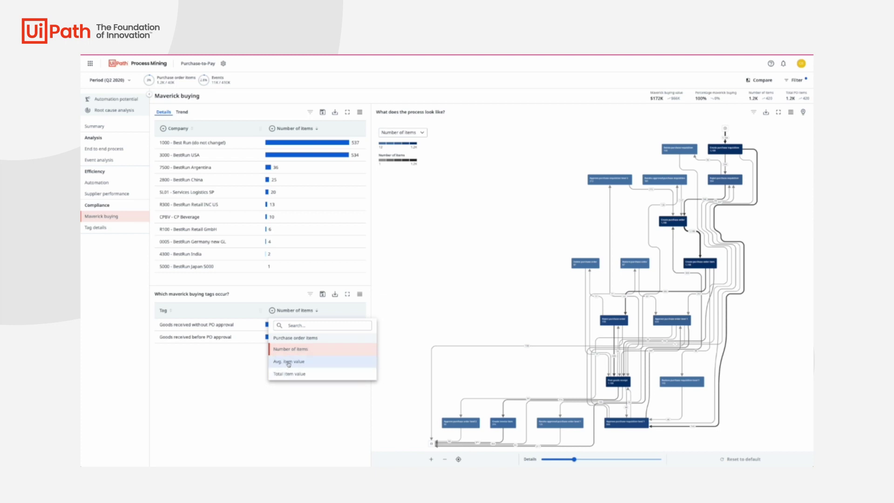
{"action": "left_click", "coordinate": [287, 373]}
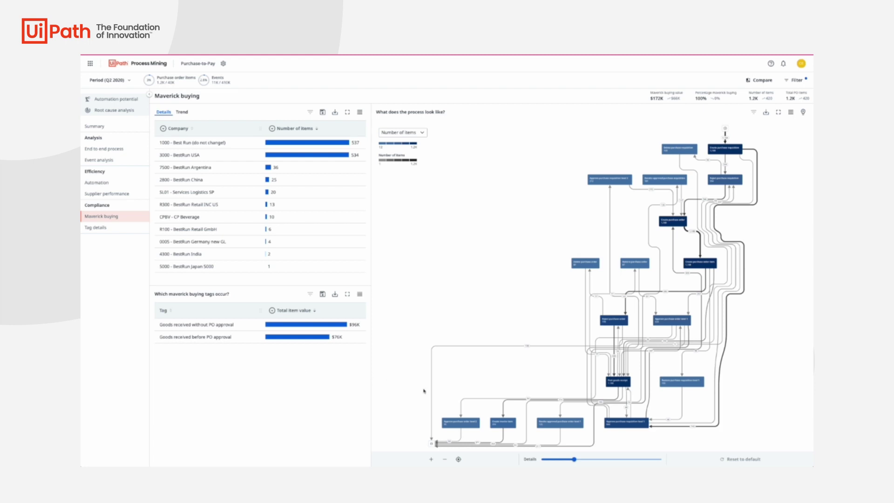
{"action": "left_click_drag", "start_coordinate": [574, 459], "coordinate": [551, 461]}
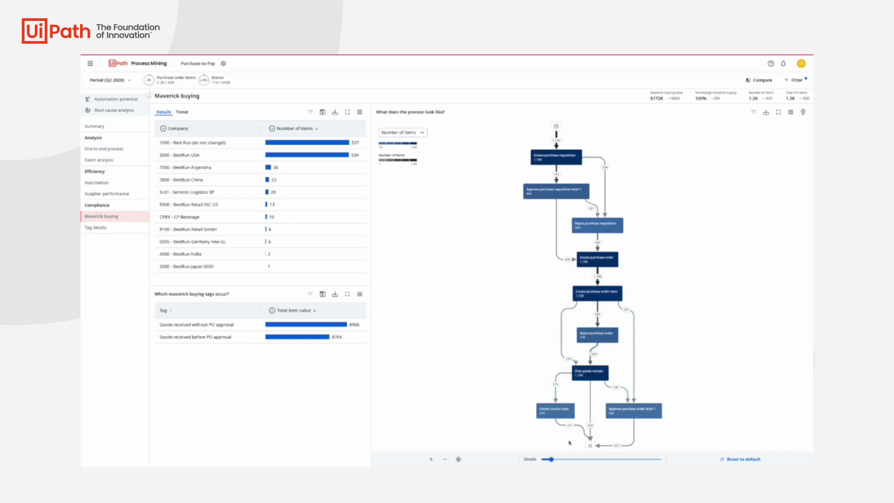
{"action": "mouse_move", "coordinate": [553, 459]}
{"action": "left_mouse_down"}
{"action": "mouse_move", "coordinate": [578, 460]}
{"action": "mouse_move", "coordinate": [565, 460]}
{"action": "left_mouse_up"}
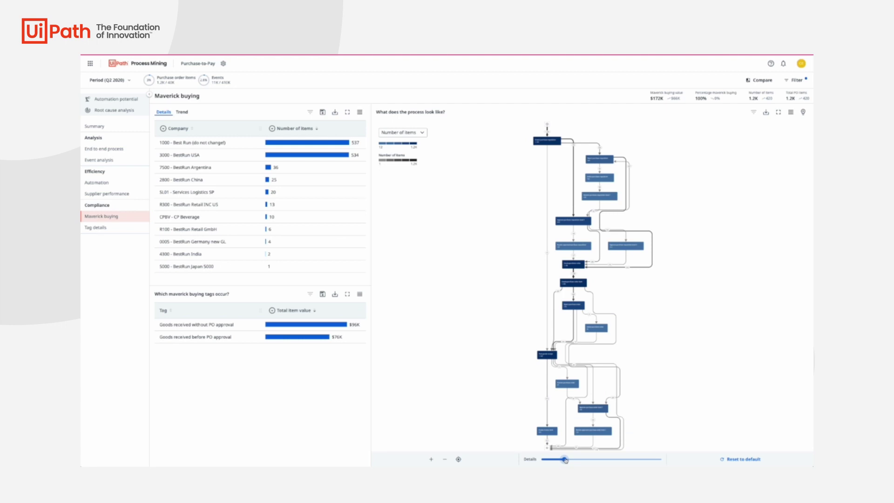
- Show the active filters and run the root cause analysis broken down by Purchasing organization
{"action": "left_click", "coordinate": [796, 80]}
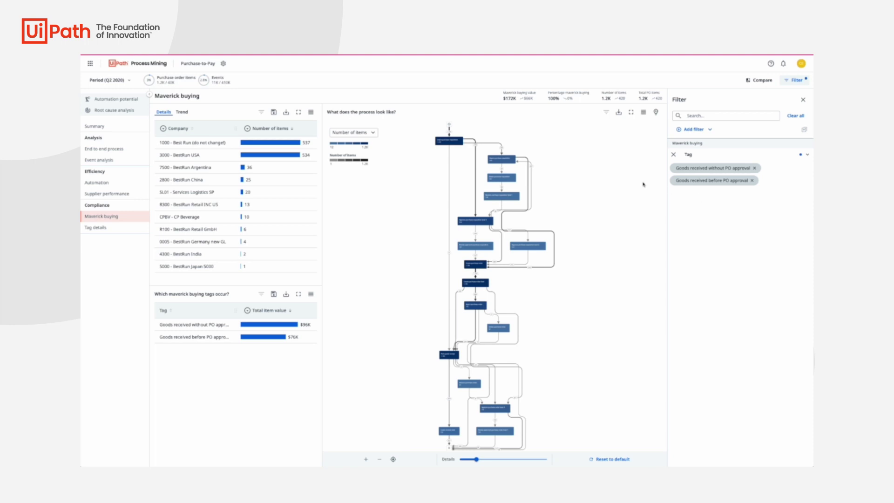
{"action": "left_click", "coordinate": [115, 111]}
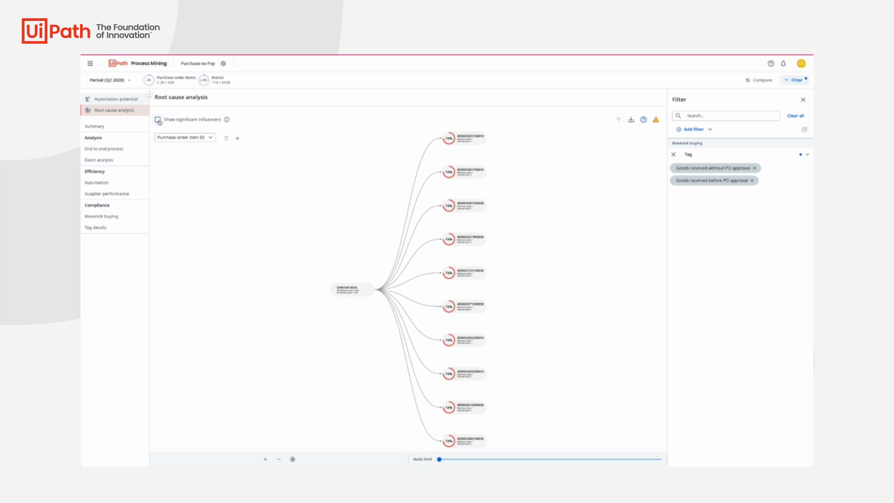
{"action": "left_click", "coordinate": [208, 138]}
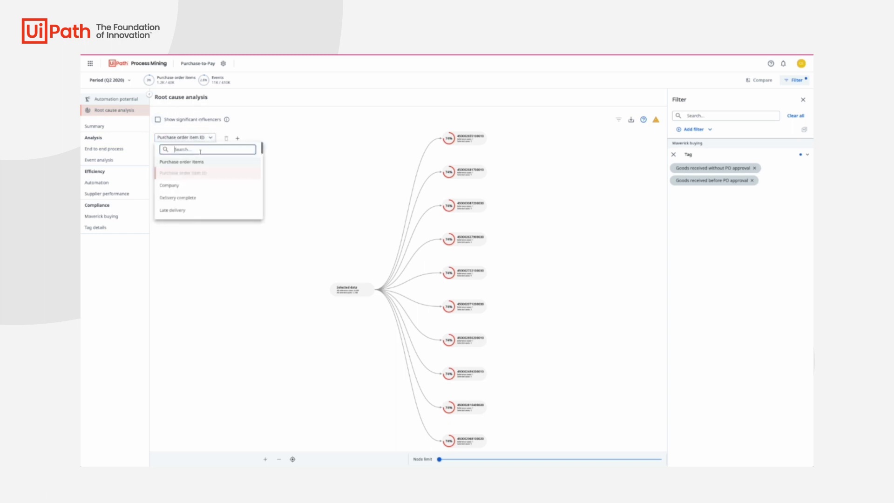
{"action": "type", "text": "organ"}
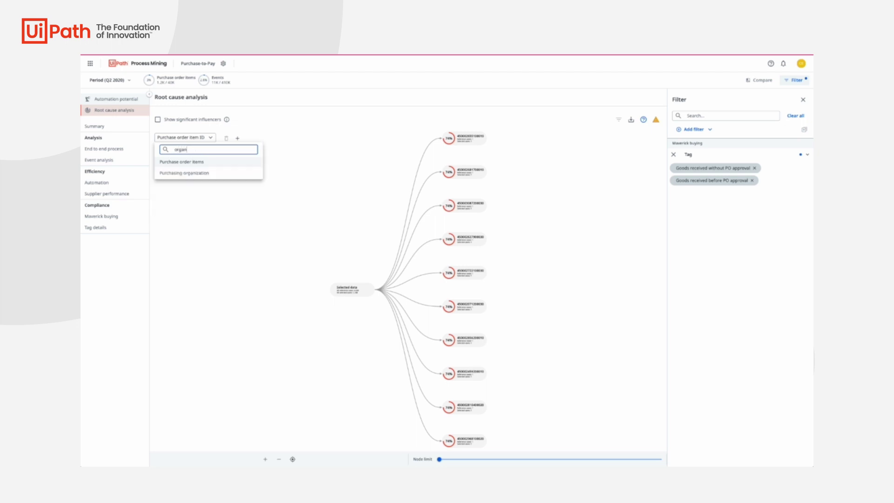
{"action": "left_click", "coordinate": [175, 173]}
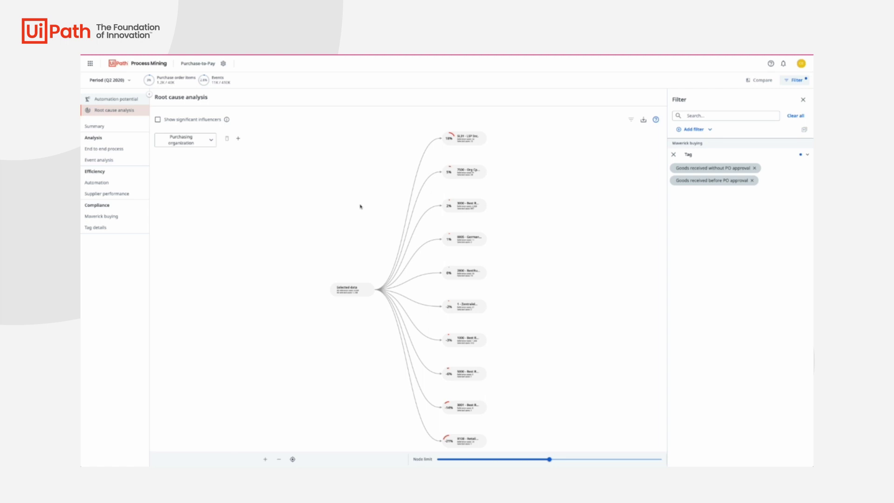
- Keep only the SL31 - LSP Inc. purchasing organization in the root cause tree
{"action": "scroll", "coordinate": [484, 230], "scroll_direction": "up", "scroll_amount": 2}
{"action": "left_click_drag", "start_coordinate": [517, 291], "coordinate": [509, 358]}
{"action": "scroll", "coordinate": [480, 202], "scroll_direction": "up", "scroll_amount": 3}
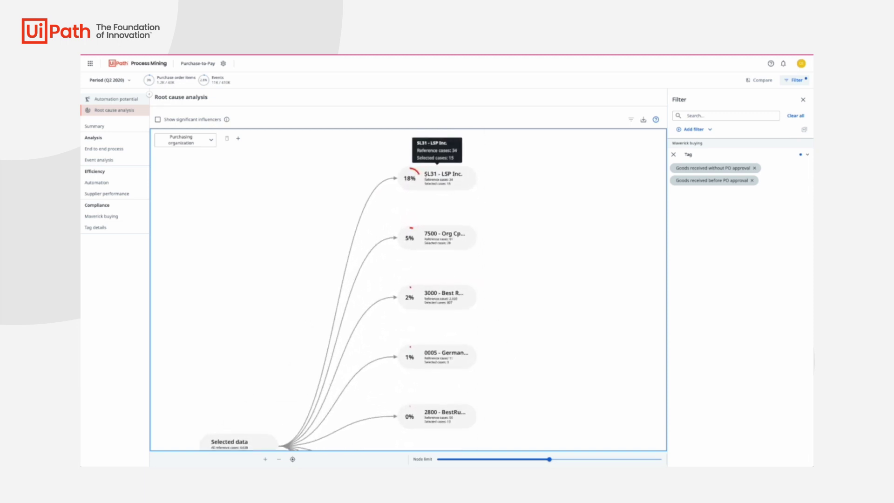
{"action": "left_click", "coordinate": [425, 174]}
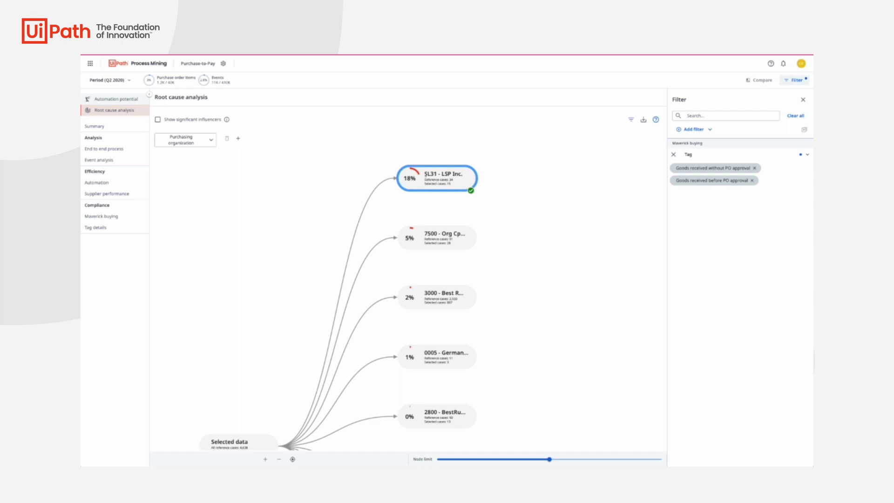
{"action": "right_click", "coordinate": [435, 178]}
{"action": "left_click", "coordinate": [446, 186]}
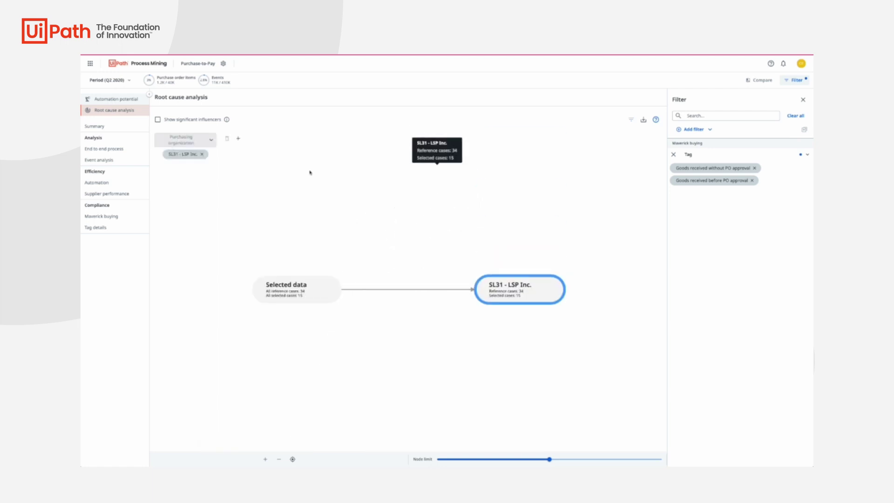
- Add Purchase order creator as the next breakdown level of the root cause tree
{"action": "left_click", "coordinate": [238, 139]}
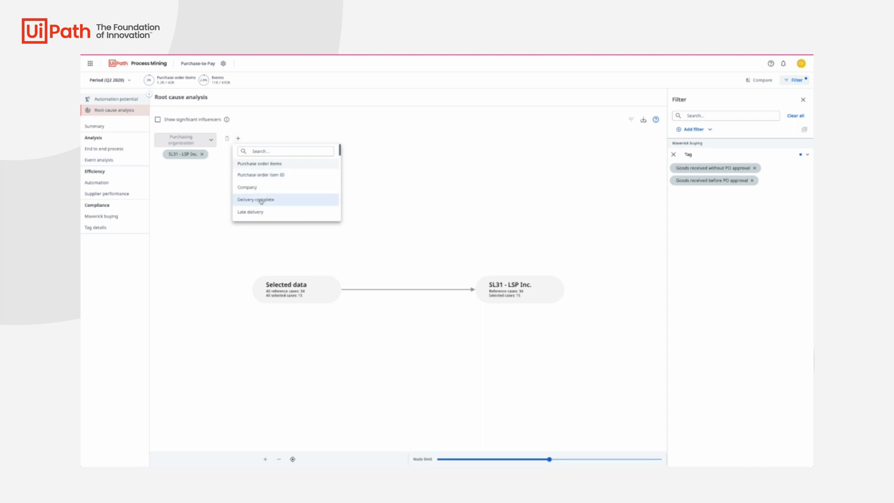
{"action": "left_click", "coordinate": [259, 152]}
{"action": "type", "text": "creator"}
{"action": "left_click", "coordinate": [259, 175]}
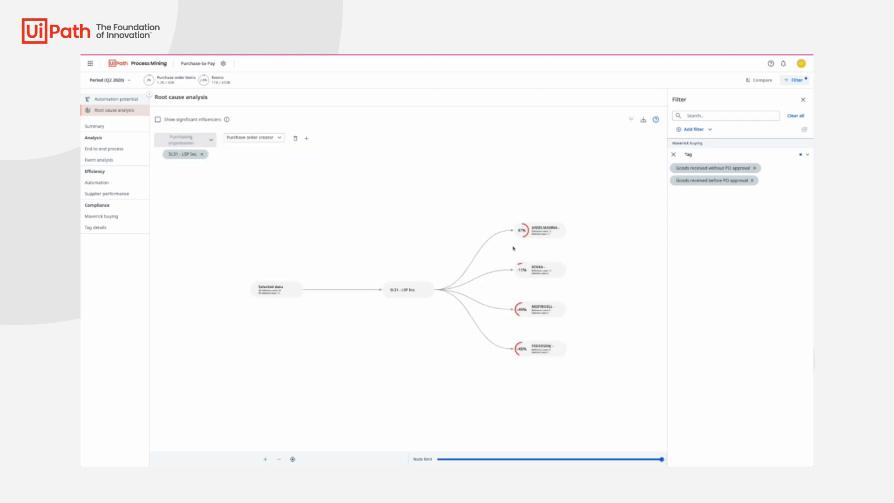
- Select the topmost purchase order creator under SL31 - LSP Inc. and compare it with the other creators
{"action": "scroll", "coordinate": [531, 251], "scroll_direction": "up", "scroll_amount": 5}
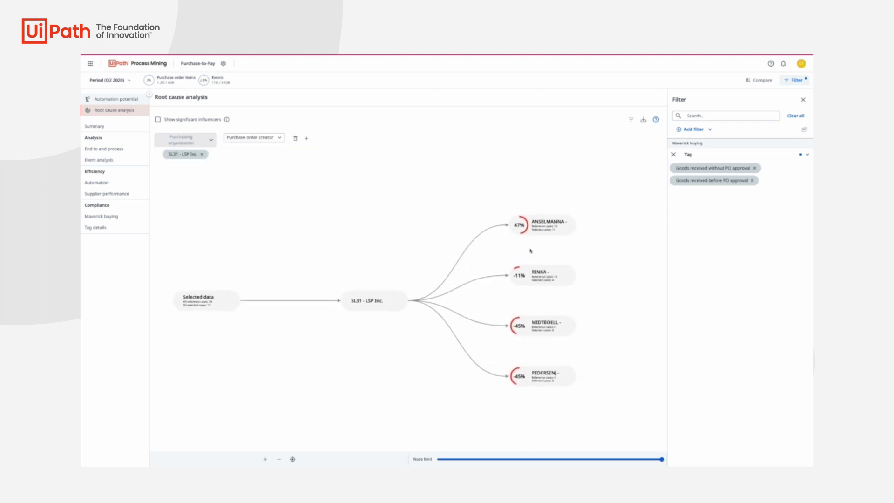
{"action": "left_click_drag", "start_coordinate": [557, 245], "coordinate": [470, 246]}
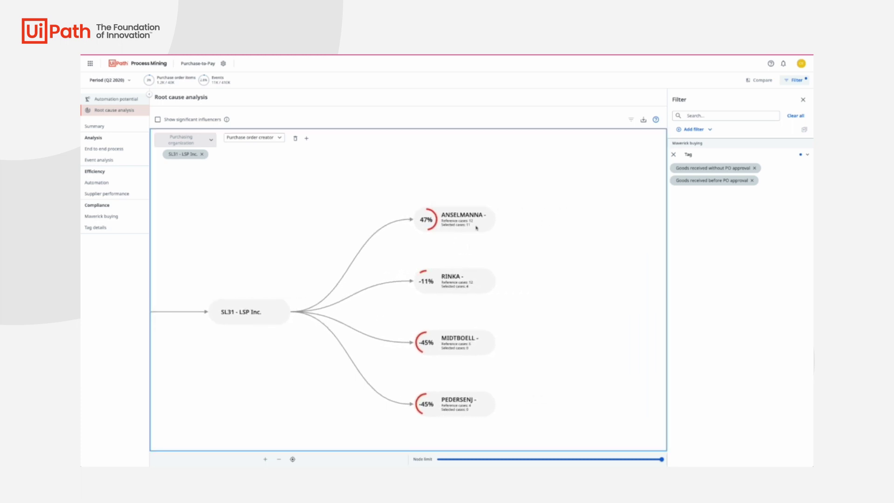
{"action": "left_click", "coordinate": [476, 228]}
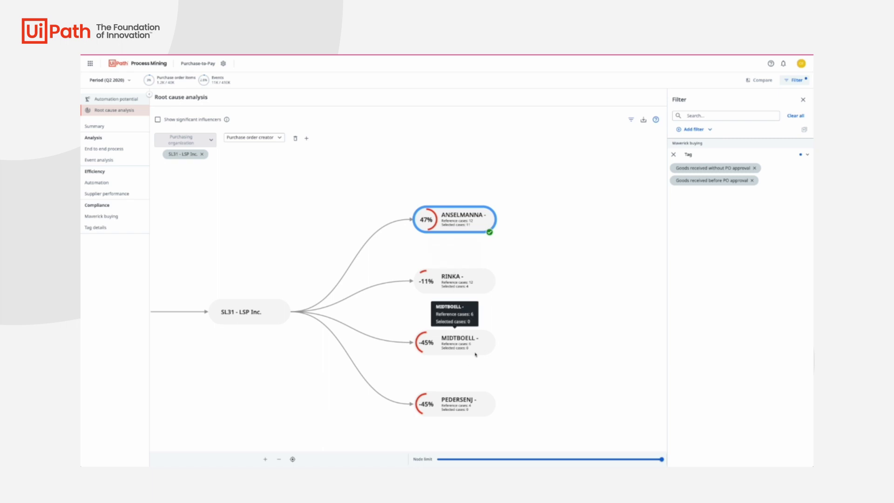
{"action": "mouse_move", "coordinate": [445, 396]}
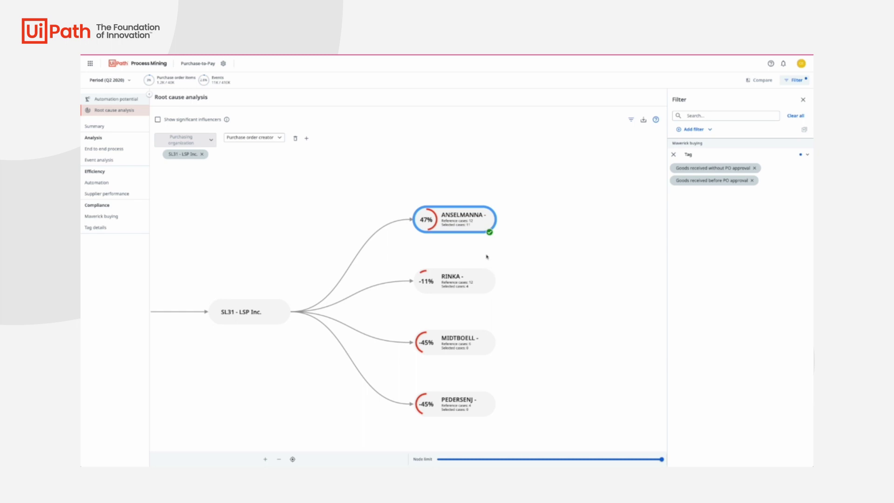
- Add a Purchase order creator filter for the creator singled out in the root cause tree and view Maverick buying
{"action": "left_click", "coordinate": [103, 150]}
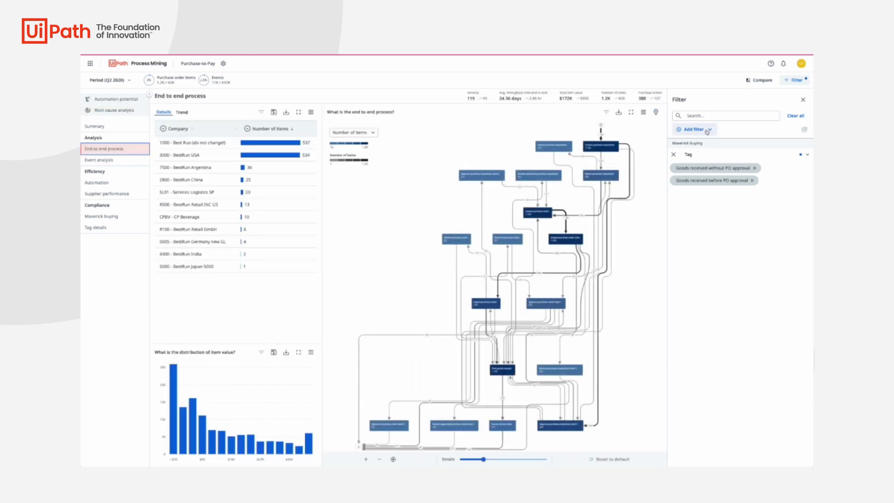
{"action": "left_click", "coordinate": [702, 131]}
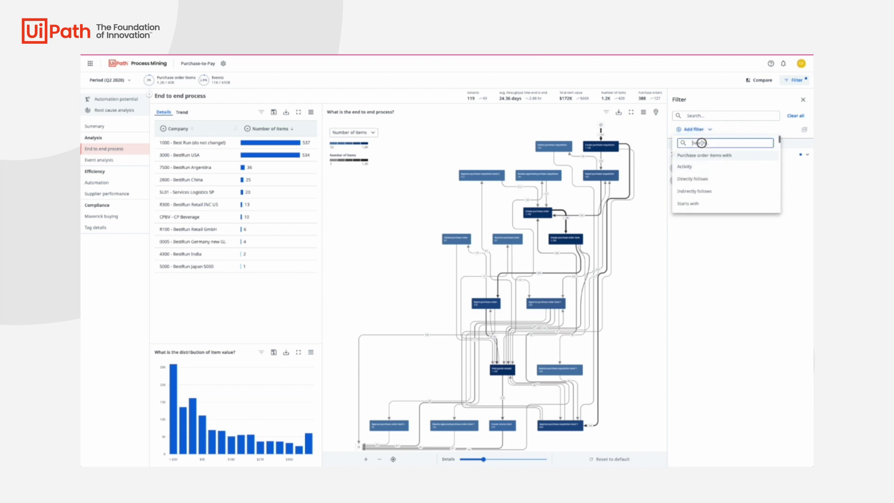
{"action": "type", "text": "creator"}
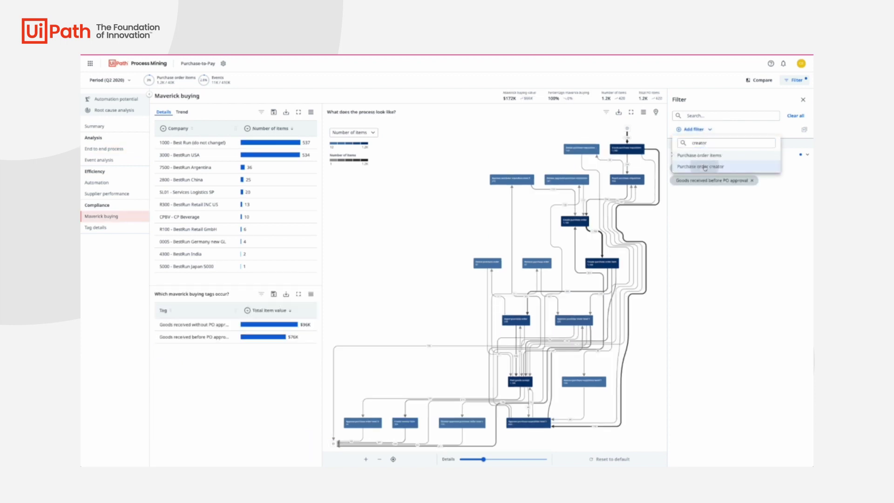
{"action": "left_click", "coordinate": [701, 166]}
{"action": "left_click", "coordinate": [706, 156]}
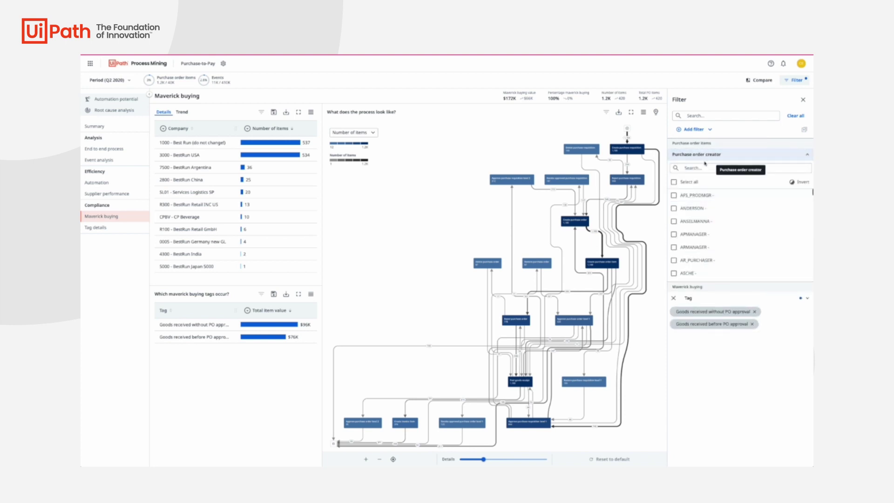
{"action": "left_click", "coordinate": [674, 222]}
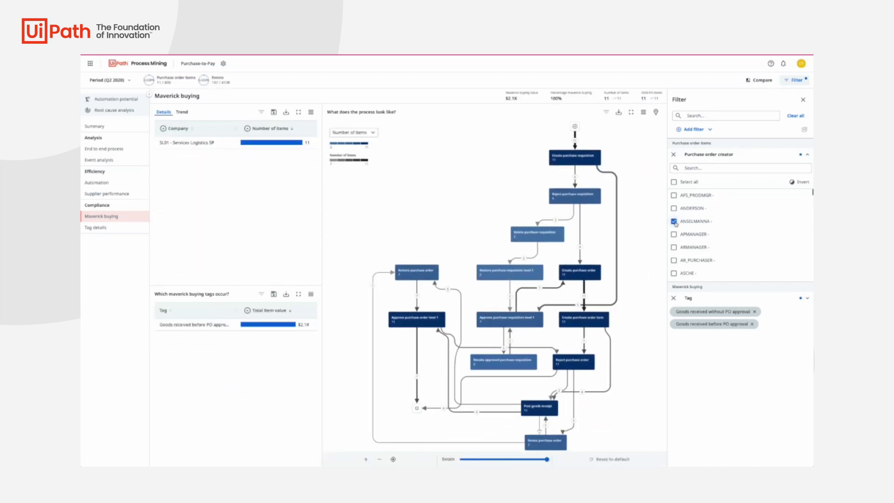
- Start an Automation Hub idea for Create purchase order item, named "Task Mining study research", described as "Need more detailed info on this users work"
{"action": "left_click", "coordinate": [656, 112]}
{"action": "left_click", "coordinate": [766, 124]}
{"action": "left_click", "coordinate": [744, 173]}
{"action": "type", "text": "Task Mining study research"}
{"action": "key", "text": "Tab"}
{"action": "type", "text": "Need more detailed info on this users"}
- Assess the idea with category Finance & Accounting, >= 5 but < 8 ways to complete, 90% digital data input, and a structured data range
{"action": "left_click", "coordinate": [802, 220]}
{"action": "left_click", "coordinate": [745, 242]}
{"action": "left_click", "coordinate": [803, 272]}
{"action": "left_click", "coordinate": [759, 305]}
{"action": "left_click", "coordinate": [763, 309]}
{"action": "type", "text": "90"}
{"action": "left_click", "coordinate": [763, 331]}
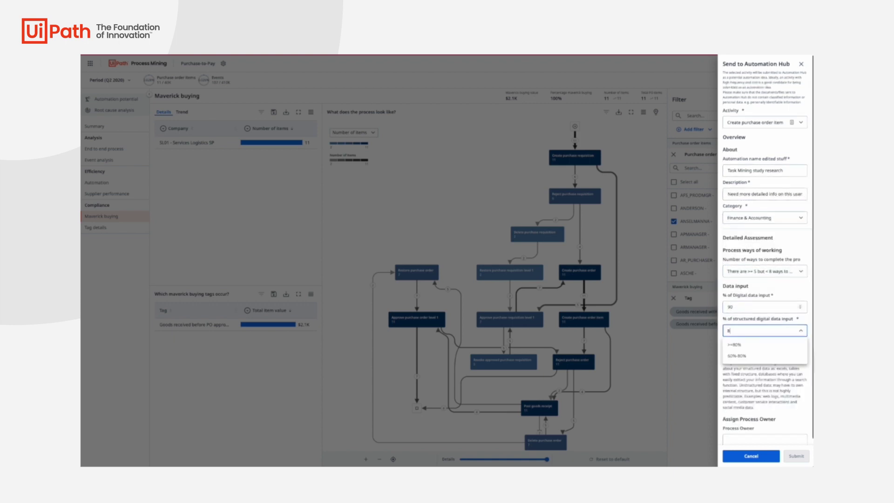
{"action": "left_click", "coordinate": [762, 379]}
- Submit the automation idea and view it in Automation Hub
{"action": "left_click", "coordinate": [789, 459]}
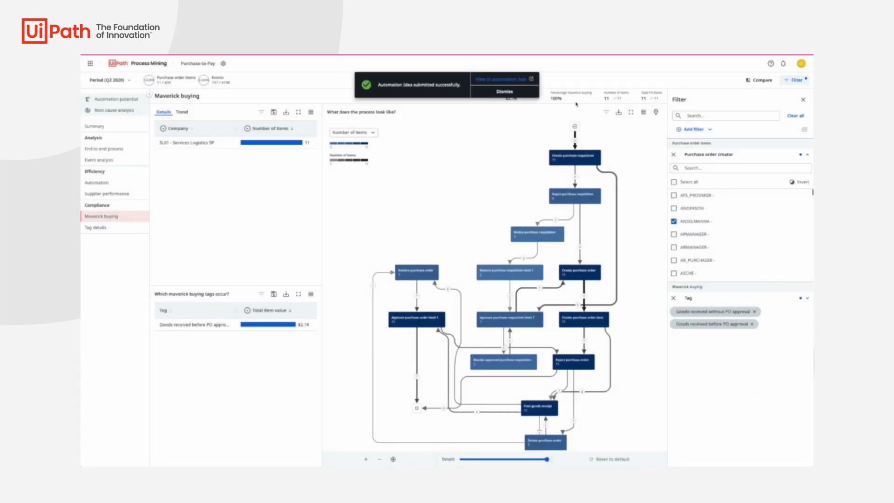
{"action": "left_click", "coordinate": [507, 80]}
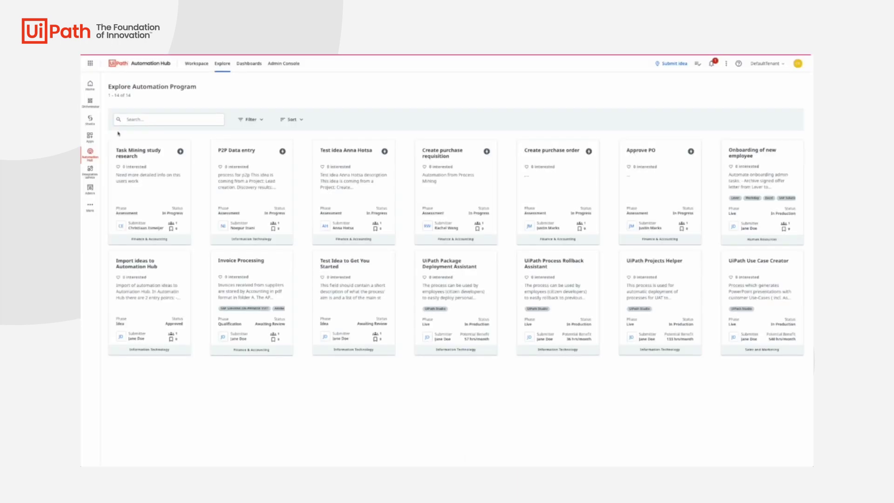
- Open the Task Mining study research idea and review its overview, detailed assessment and assessment KPIs
{"action": "left_click", "coordinate": [133, 151]}
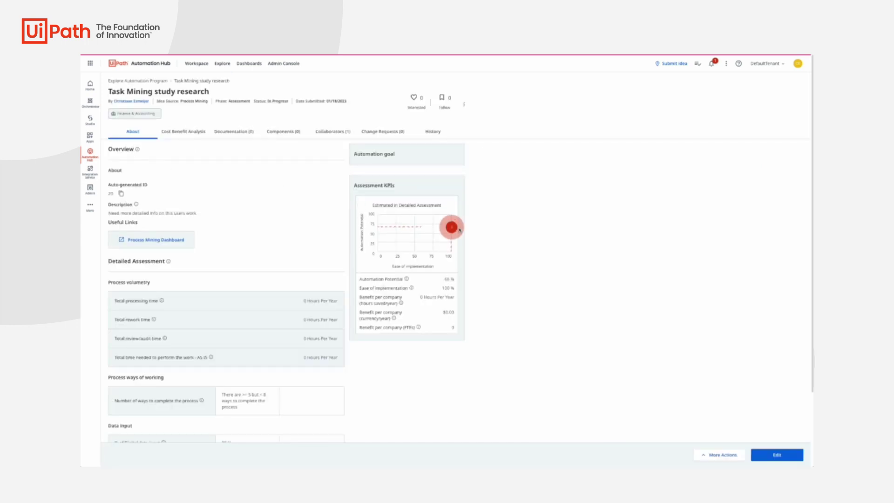
{"action": "mouse_move", "coordinate": [460, 230]}
{"action": "scroll", "coordinate": [182, 266], "scroll_direction": "down", "scroll_amount": 2}
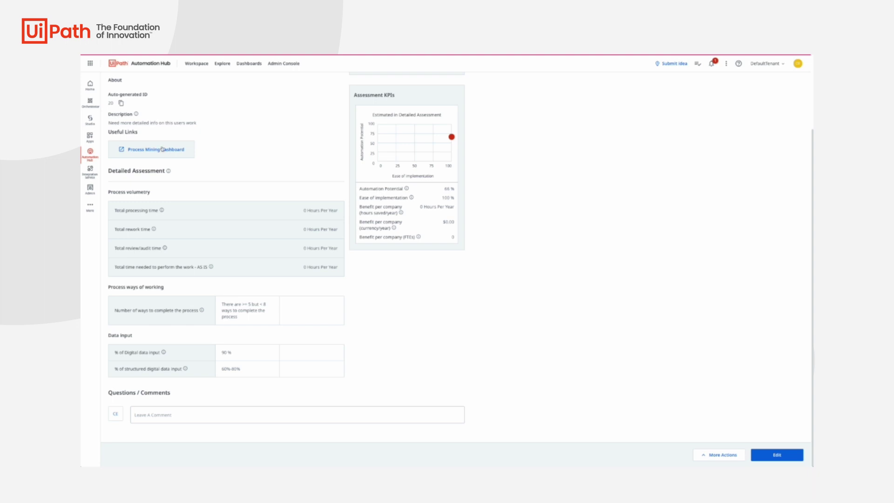
{"action": "scroll", "coordinate": [163, 149], "scroll_direction": "up", "scroll_amount": 3}
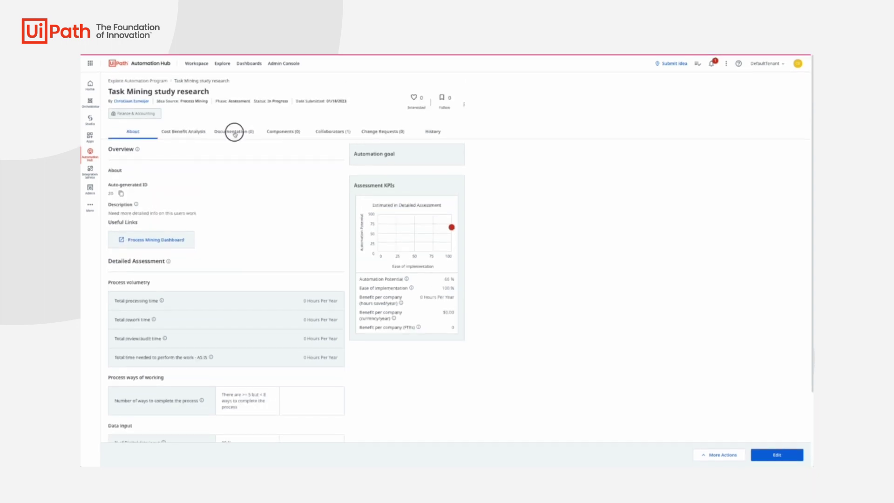
- Create a process document with Task Capture from the idea's documentation, starting a new project with the Assisted Task Mining approach
{"action": "left_click", "coordinate": [235, 133]}
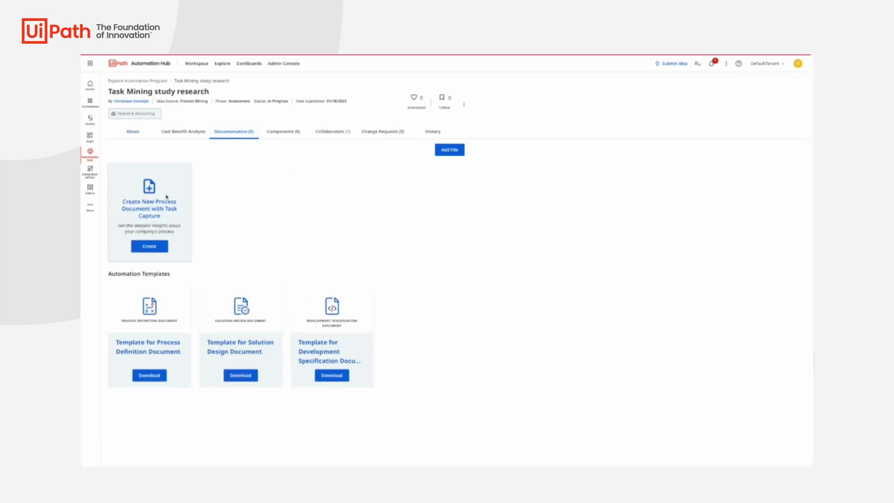
{"action": "left_click", "coordinate": [149, 246]}
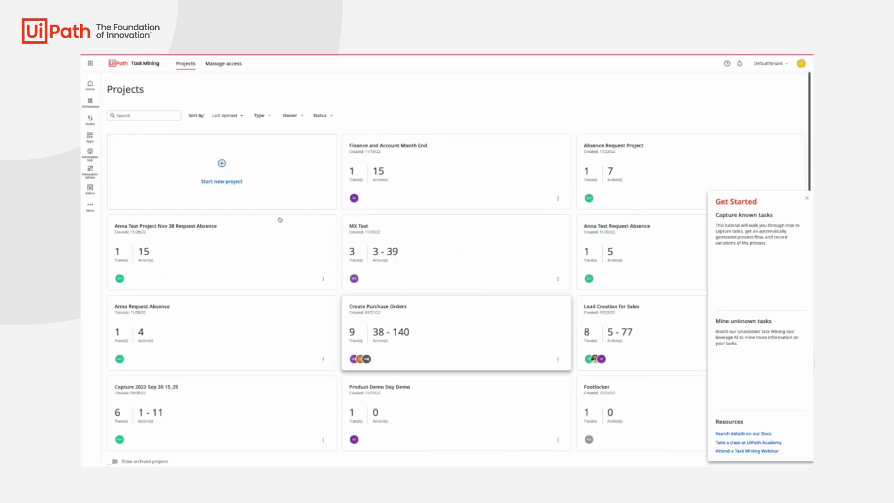
{"action": "left_click", "coordinate": [227, 159]}
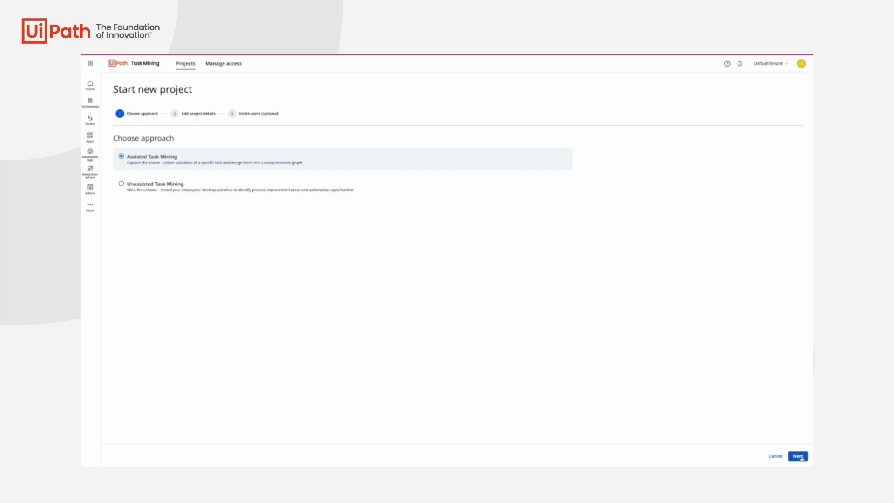
{"action": "left_click", "coordinate": [802, 459]}
- Name the project "P2P document handling study", describe it as supporting the study on the PM research, and enter a colleague to invite
{"action": "type", "text": "P2P document handling study"}
{"action": "key", "text": "Tab"}
{"action": "type", "text": "Support the analysis of the process"}
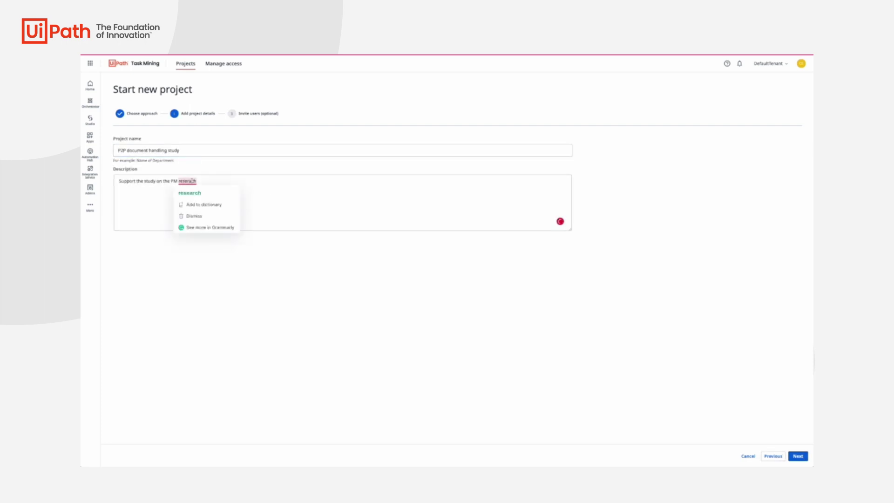
{"action": "left_click", "coordinate": [802, 456]}
{"action": "left_click", "coordinate": [342, 174]}
{"action": "type", "text": "rachel"}
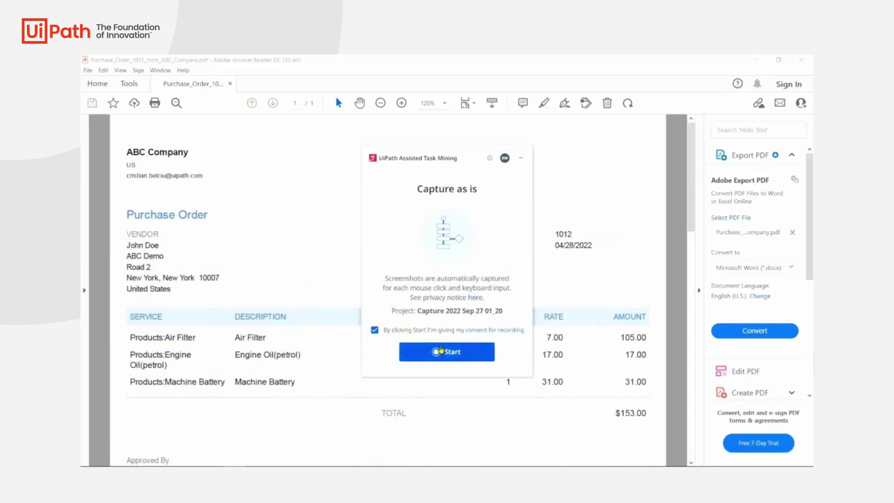
- Start the as-is task capture over the open purchase order PDF and log on to SAP client 804
{"action": "left_click", "coordinate": [440, 350]}
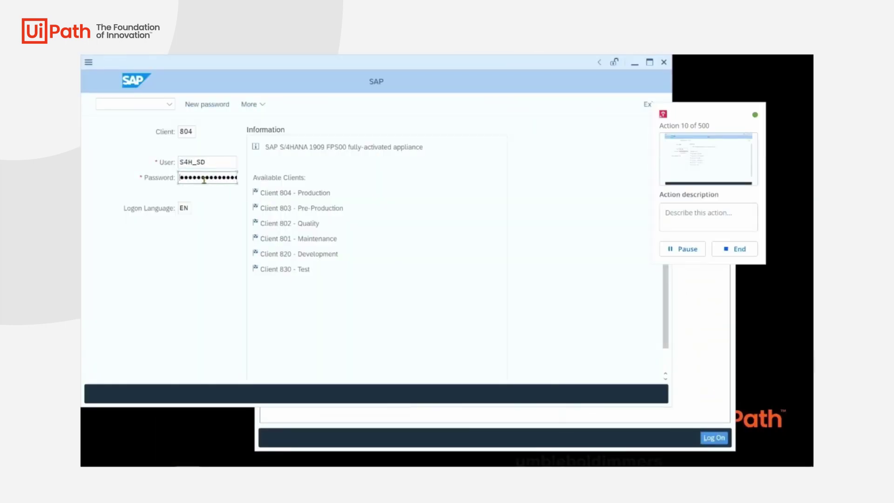
{"action": "key", "text": "Return"}
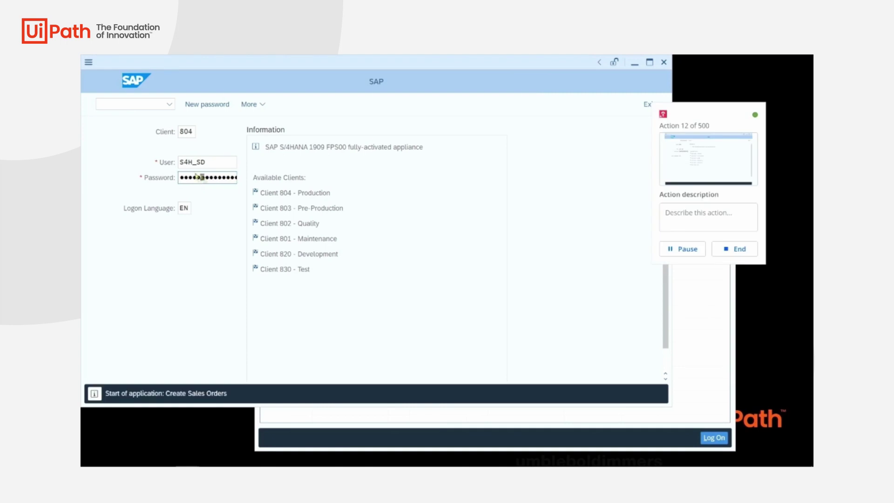
- Open the Create Purchase Order transaction and set Purch. Org. 1710, Purch. Group 001 and Company Code 1710
{"action": "left_click", "coordinate": [131, 102]}
{"action": "type", "text": "/nva01"}
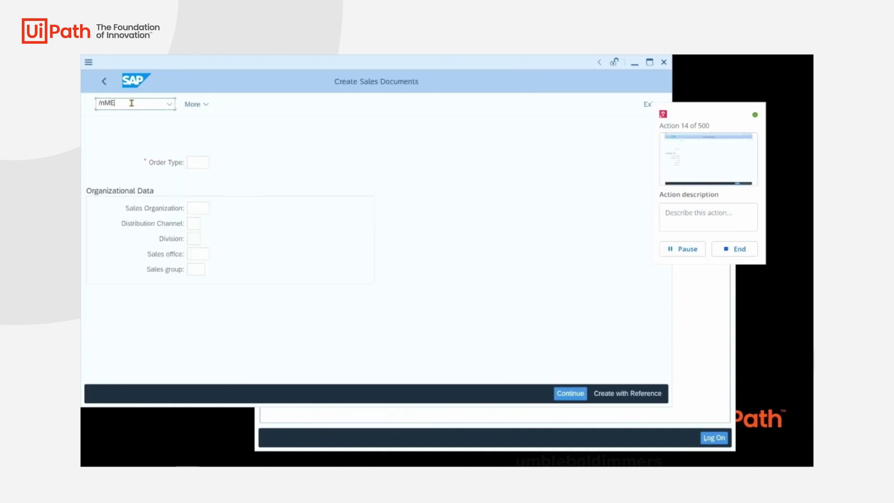
{"action": "key", "text": "Return"}
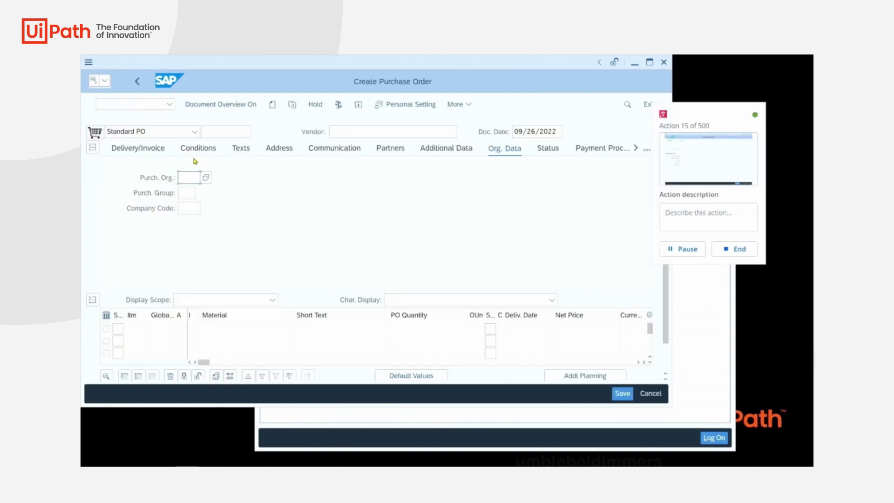
{"action": "type", "text": "1710"}
{"action": "key", "text": "Tab"}
{"action": "type", "text": "001"}
{"action": "key", "text": "Tab"}
{"action": "type", "text": "1710"}
{"action": "key", "text": "Return"}
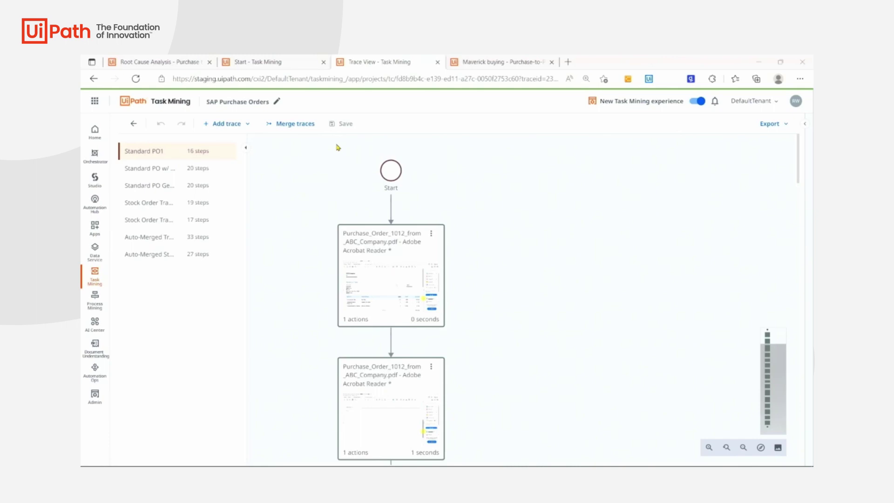
- Examine the Standard PO1 trace in the SAP Purchase Orders project, including the action details of its first step
{"action": "scroll", "coordinate": [316, 274], "scroll_direction": "down", "scroll_amount": 2}
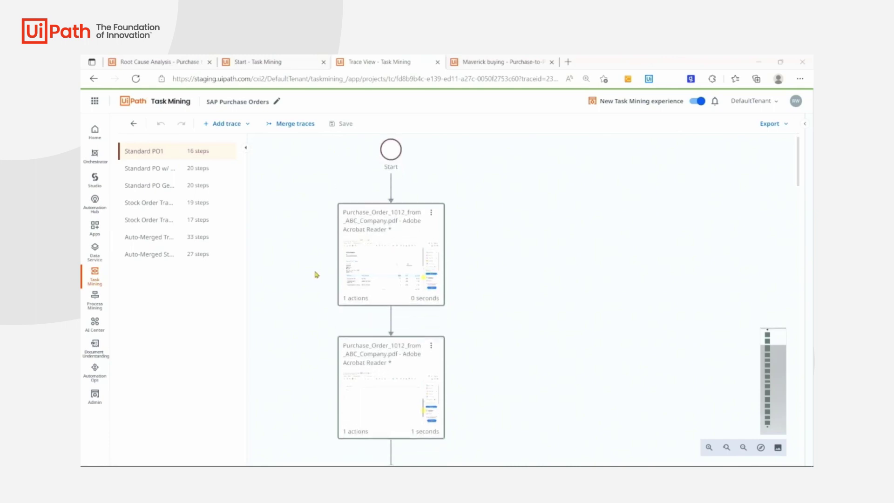
{"action": "scroll", "coordinate": [316, 274], "scroll_direction": "down", "scroll_amount": 4}
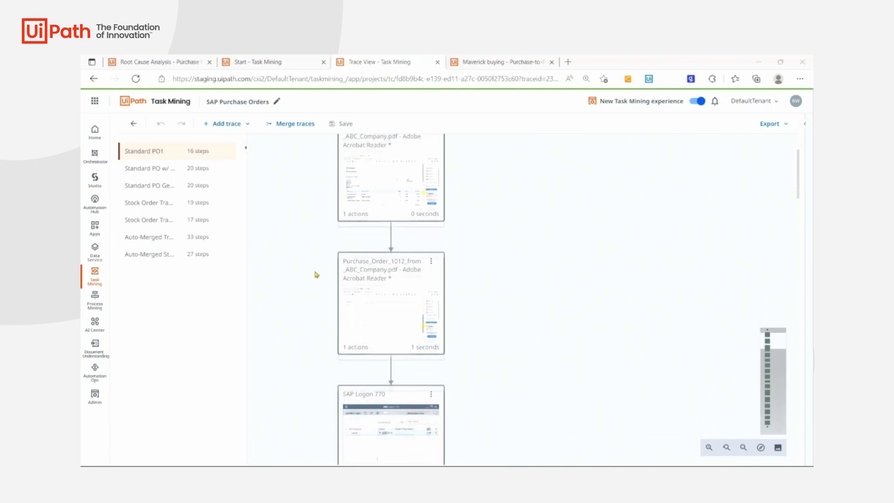
{"action": "scroll", "coordinate": [317, 274], "scroll_direction": "up", "scroll_amount": 5}
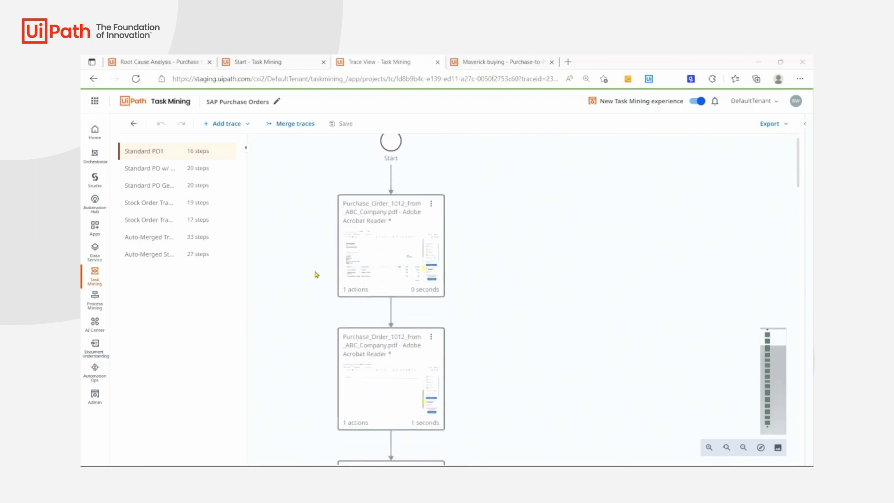
{"action": "left_click", "coordinate": [778, 448]}
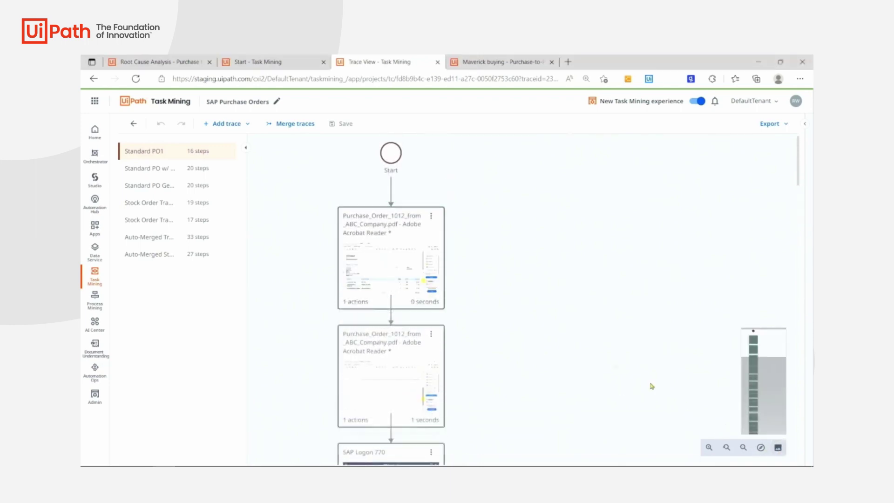
{"action": "left_click", "coordinate": [405, 270]}
{"action": "left_click", "coordinate": [743, 205]}
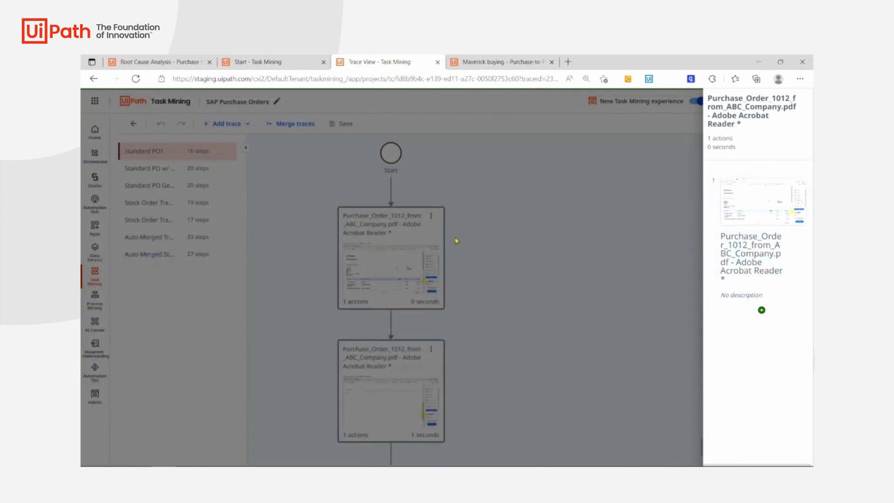
{"action": "left_click", "coordinate": [457, 241]}
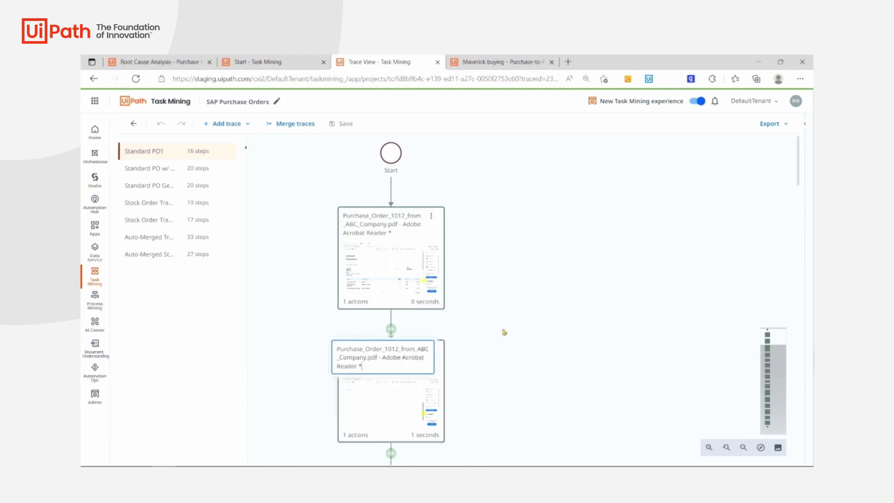
- Look through the other Standard PO and Stock Order traces, then return to Standard PO1
{"action": "left_click", "coordinate": [203, 168]}
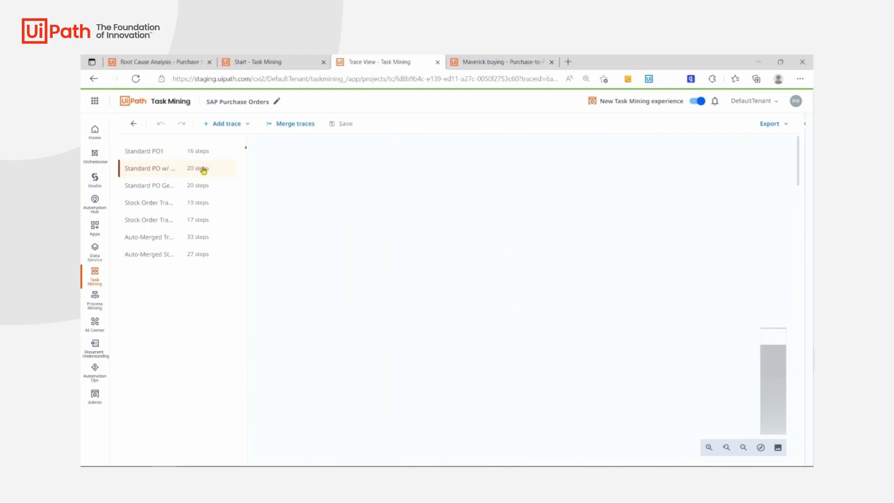
{"action": "left_click", "coordinate": [203, 182]}
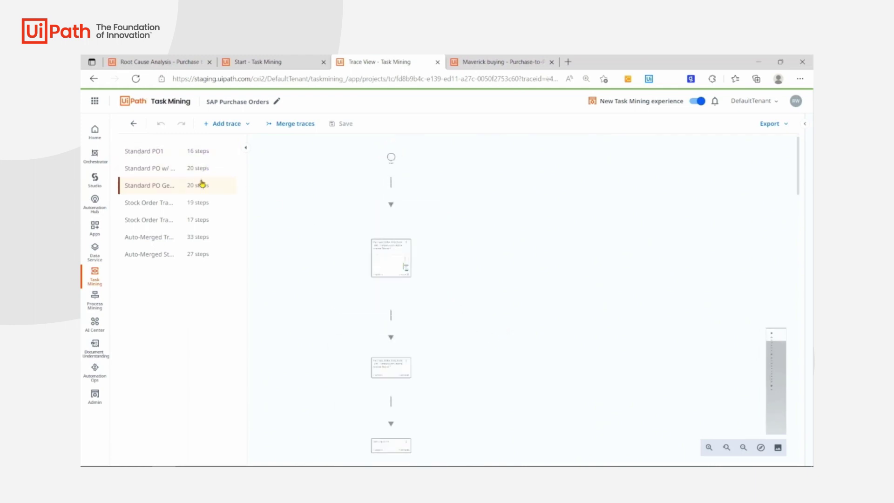
{"action": "left_click", "coordinate": [198, 205]}
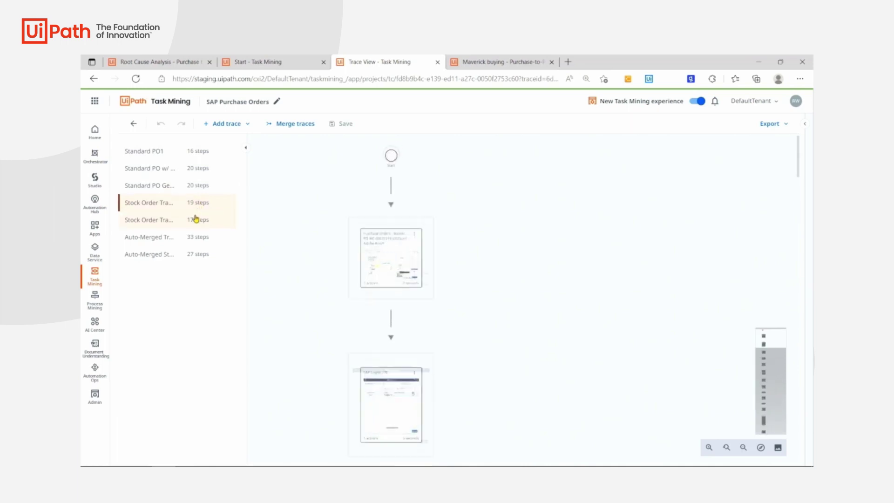
{"action": "left_click", "coordinate": [168, 153]}
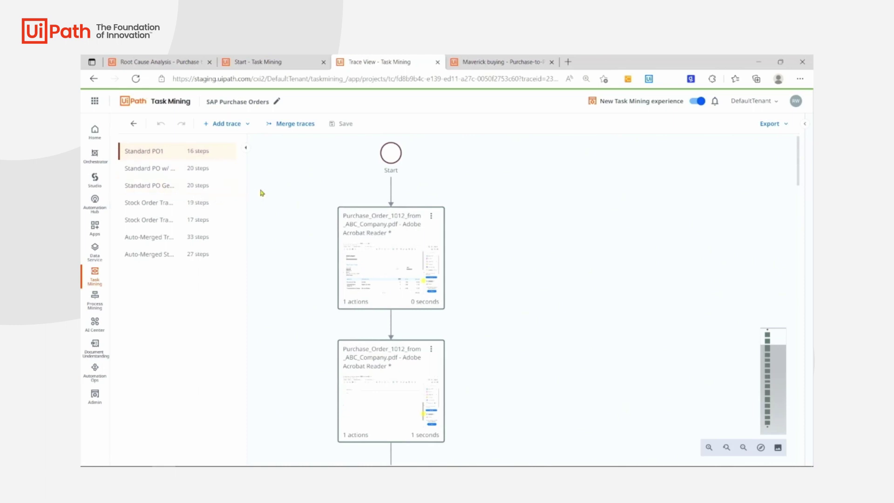
- Merge the chosen purchase order traces into one auto-merged trace
{"action": "left_click", "coordinate": [292, 125]}
{"action": "left_click", "coordinate": [303, 226]}
{"action": "left_click", "coordinate": [302, 257]}
{"action": "left_click", "coordinate": [565, 438]}
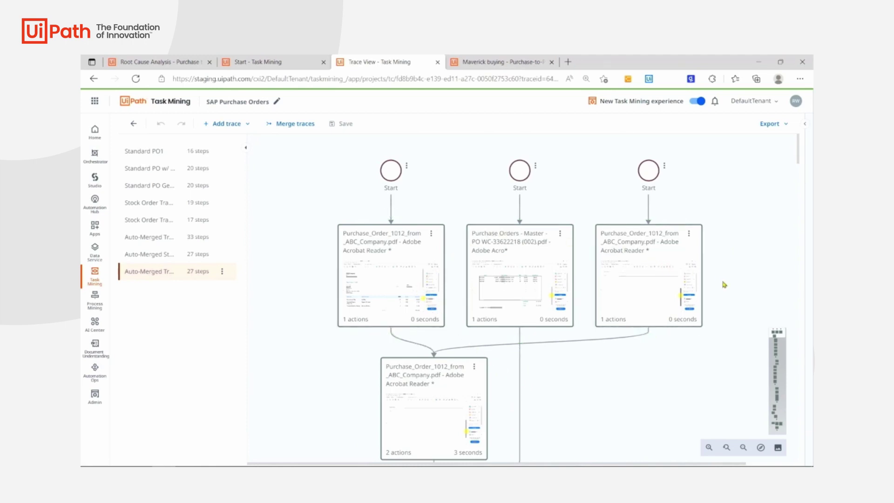
- Examine the steps and decision branches of the new auto-merged trace and open its export format options
{"action": "scroll", "coordinate": [724, 284], "scroll_direction": "down", "scroll_amount": 5}
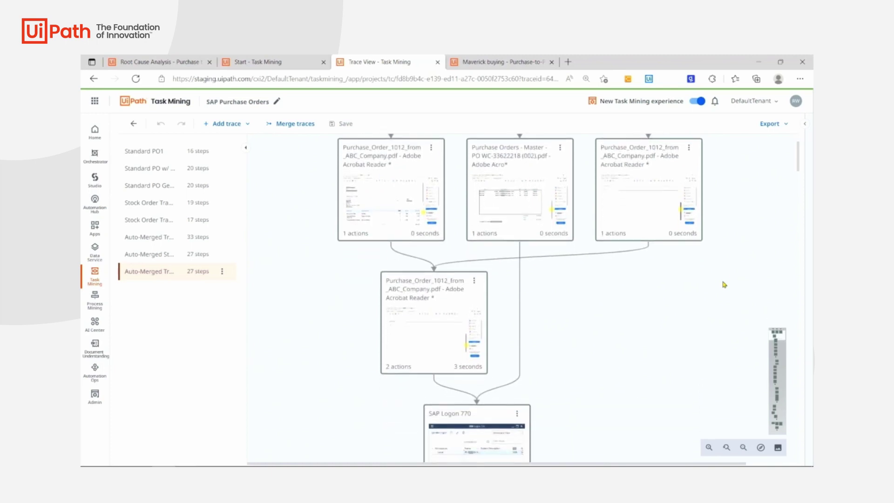
{"action": "scroll", "coordinate": [725, 285], "scroll_direction": "down", "scroll_amount": 10}
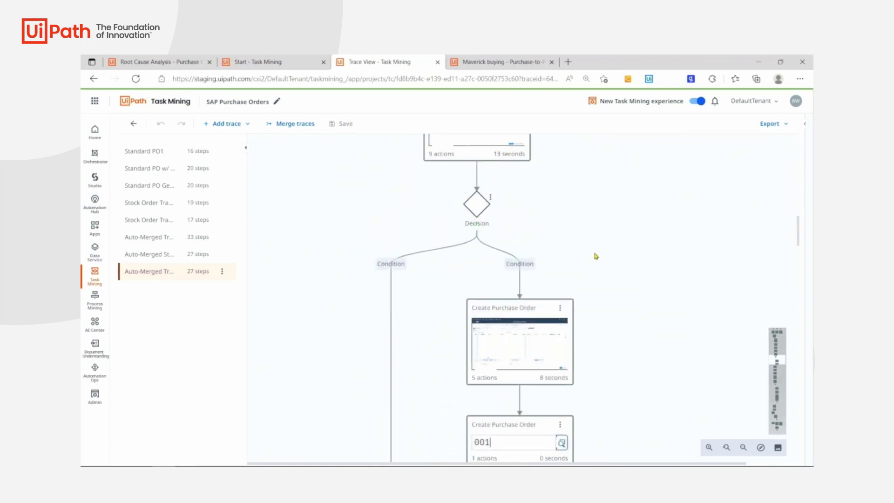
{"action": "scroll", "coordinate": [595, 255], "scroll_direction": "down", "scroll_amount": 3}
{"action": "scroll", "coordinate": [595, 255], "scroll_direction": "down", "scroll_amount": 8}
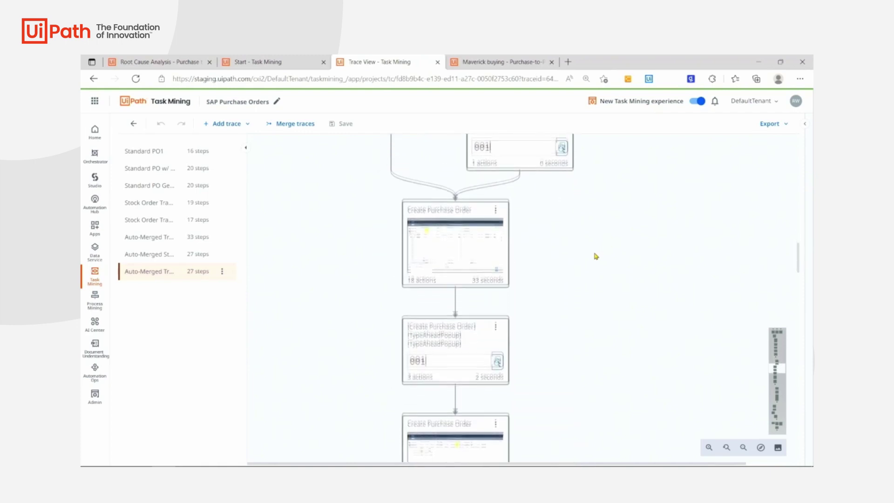
{"action": "scroll", "coordinate": [596, 256], "scroll_direction": "down", "scroll_amount": 9}
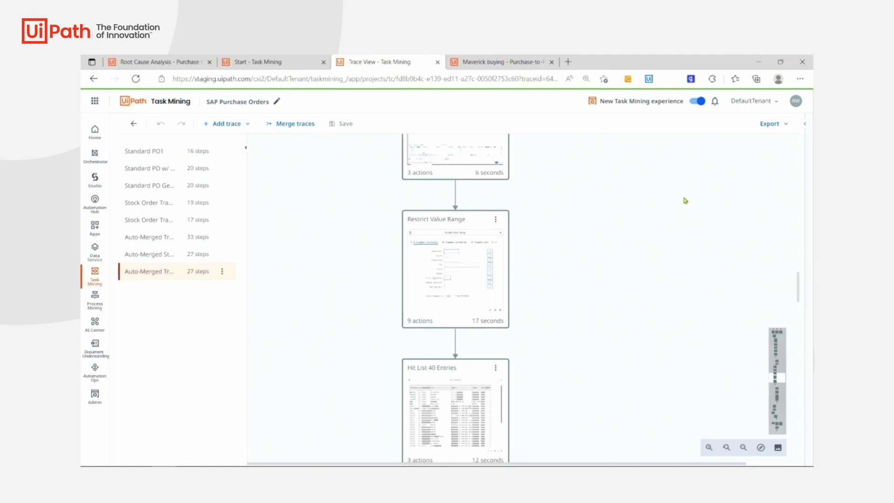
{"action": "left_click", "coordinate": [780, 130]}
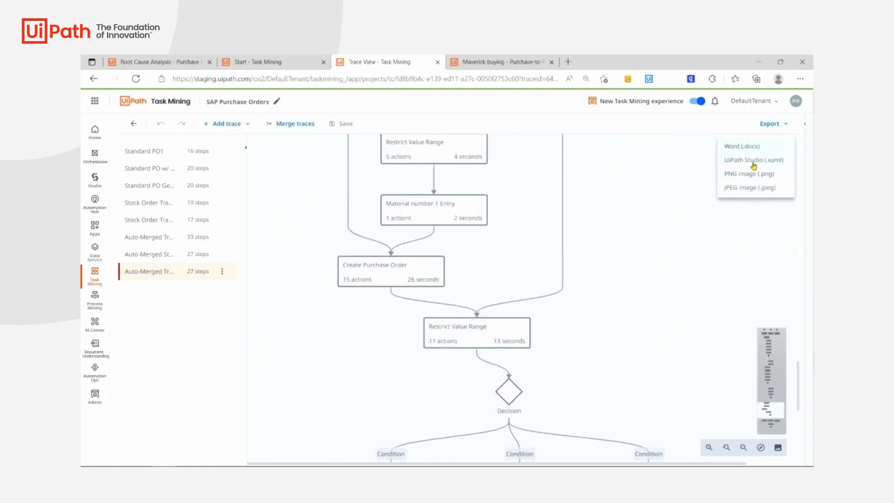